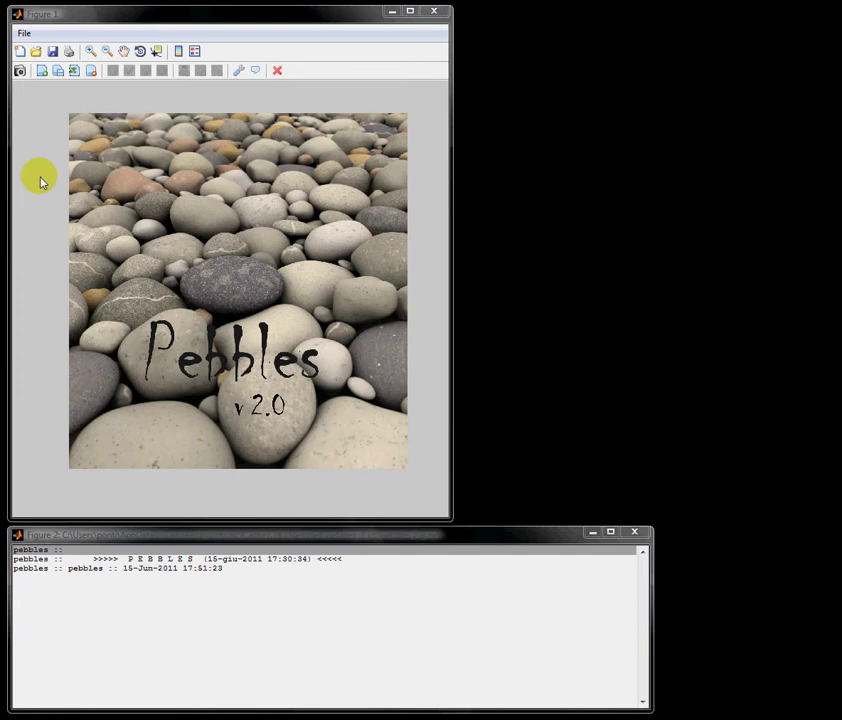
Load the saved particle list C53B_18.mat from the Tutorials folder.
click(41, 72)
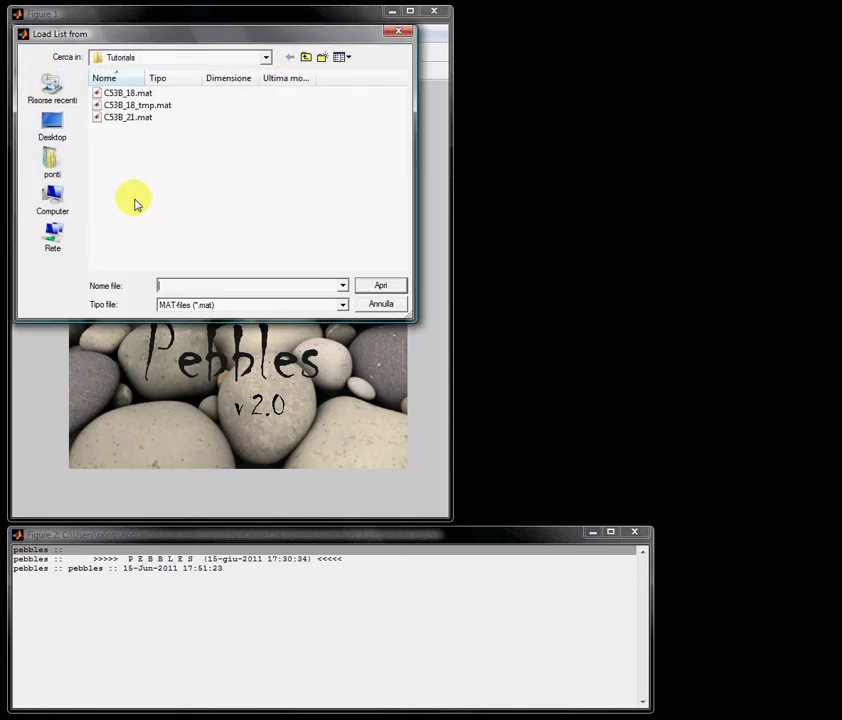
click(132, 94)
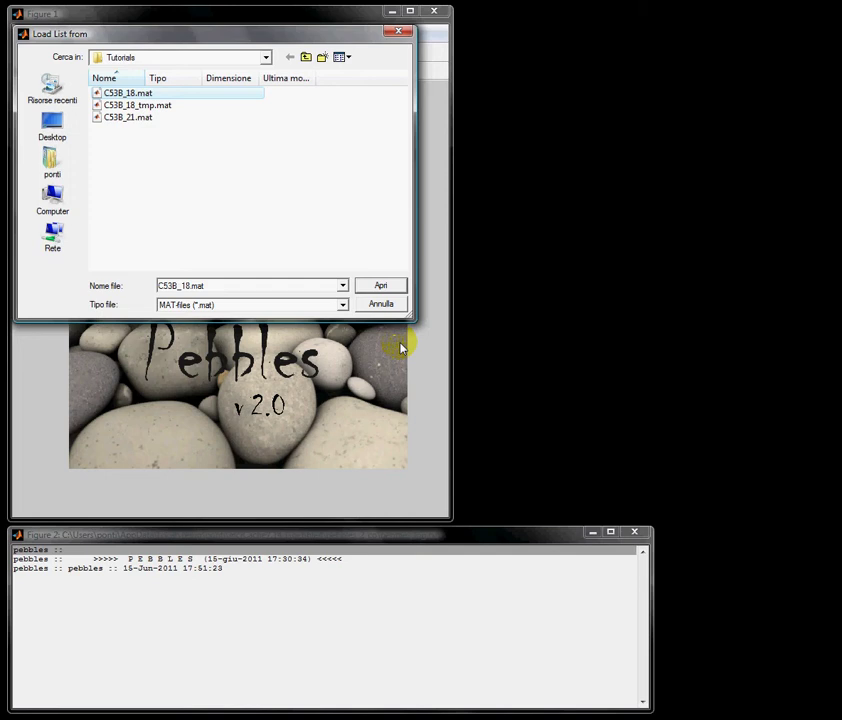
click(382, 286)
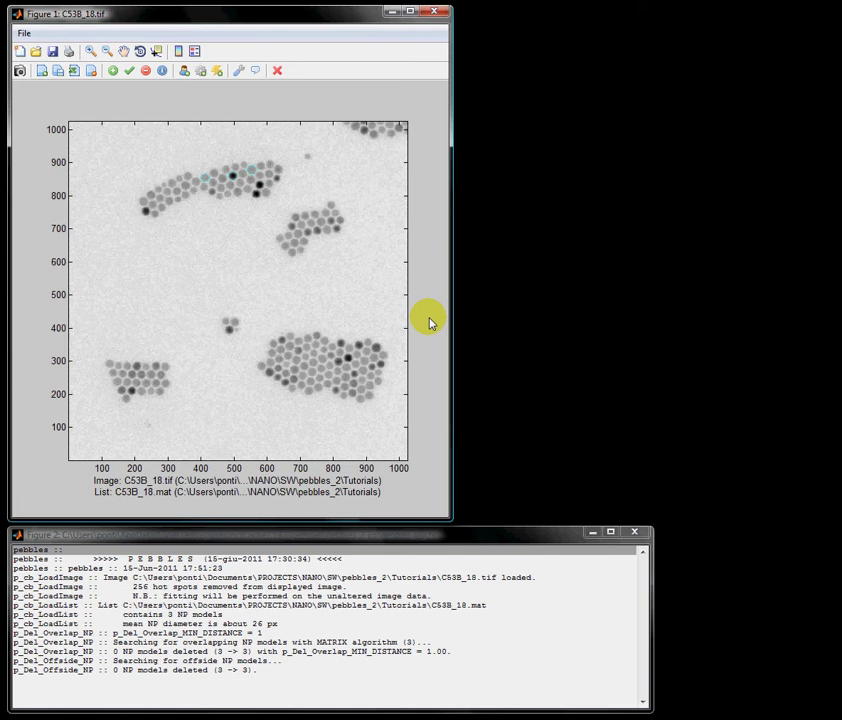
Zoom into the lower-right particle cluster and begin semi-automatic fitting with the Sphere shape.
click(90, 52)
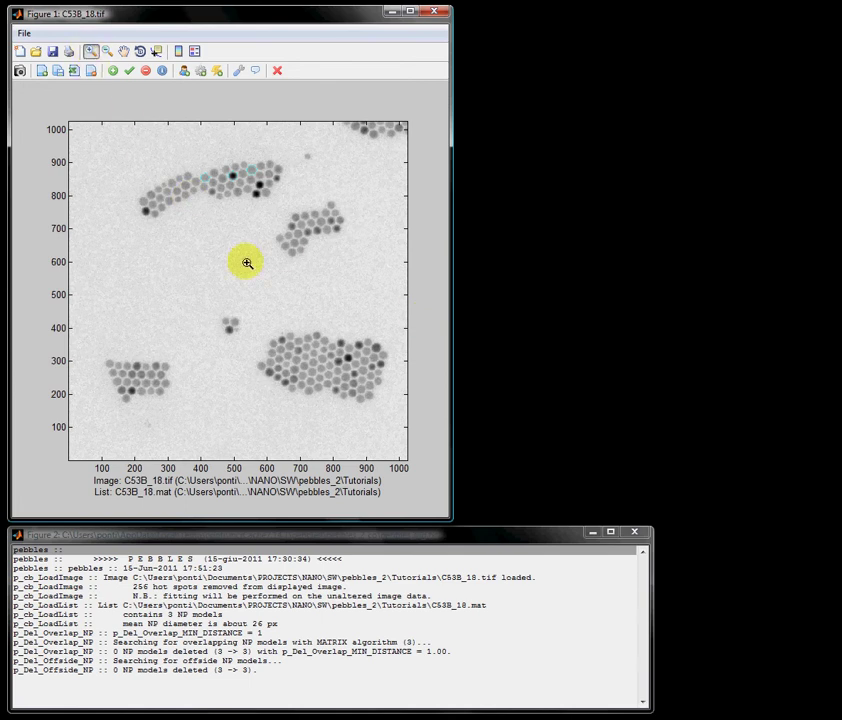
drag(254, 313, 389, 416)
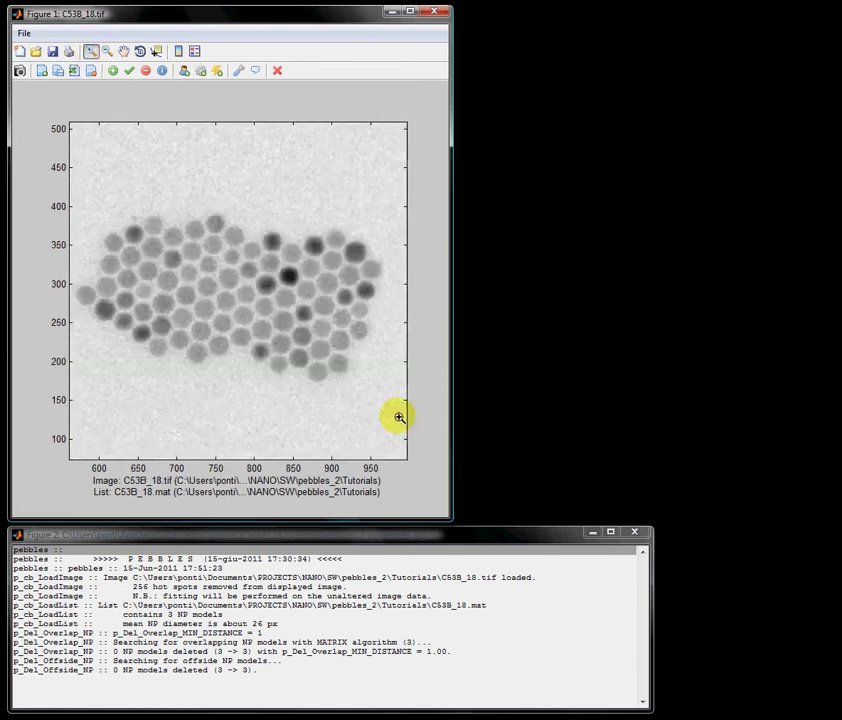
click(90, 52)
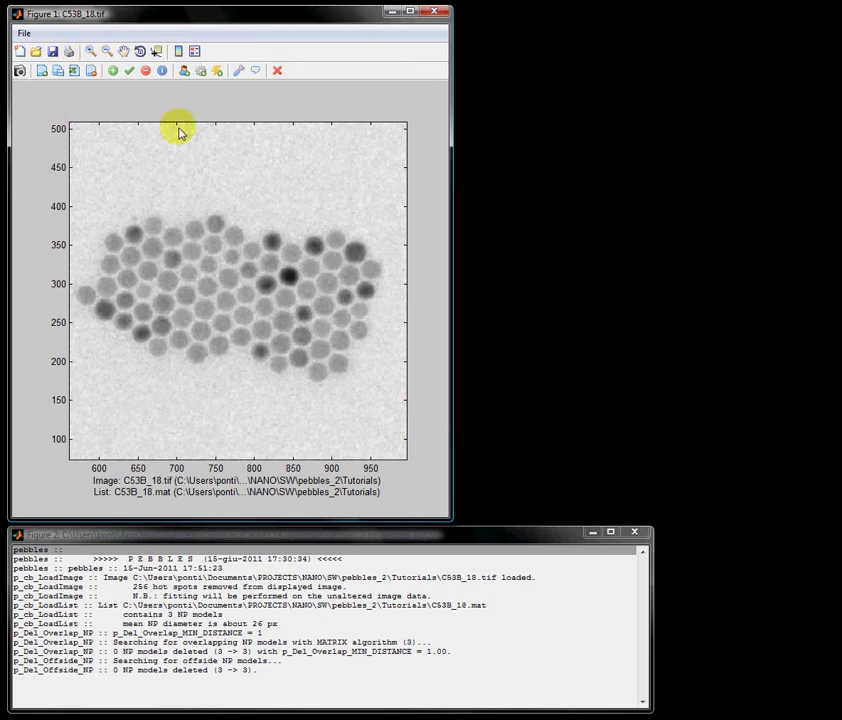
click(201, 72)
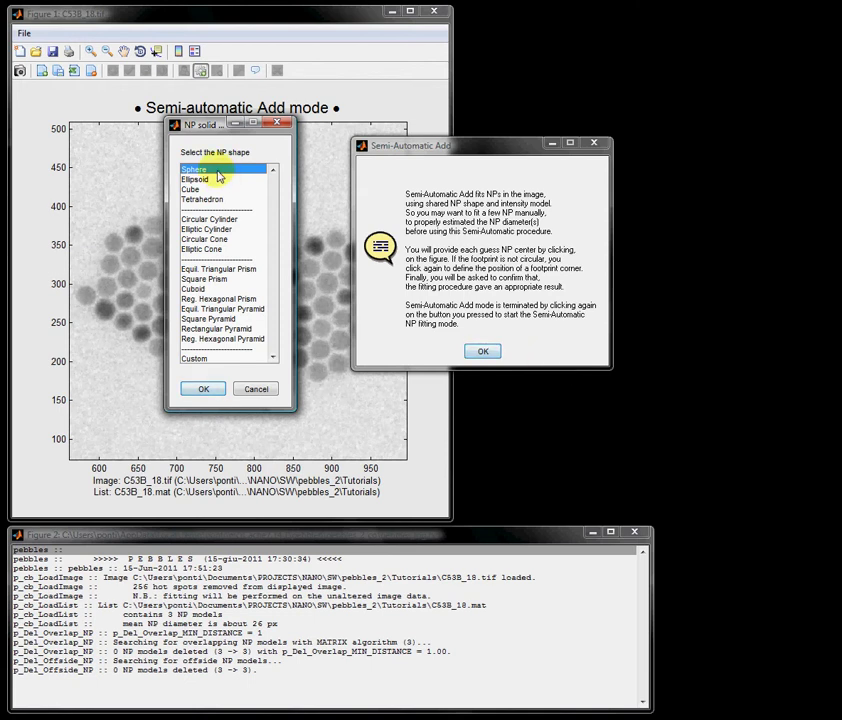
click(204, 390)
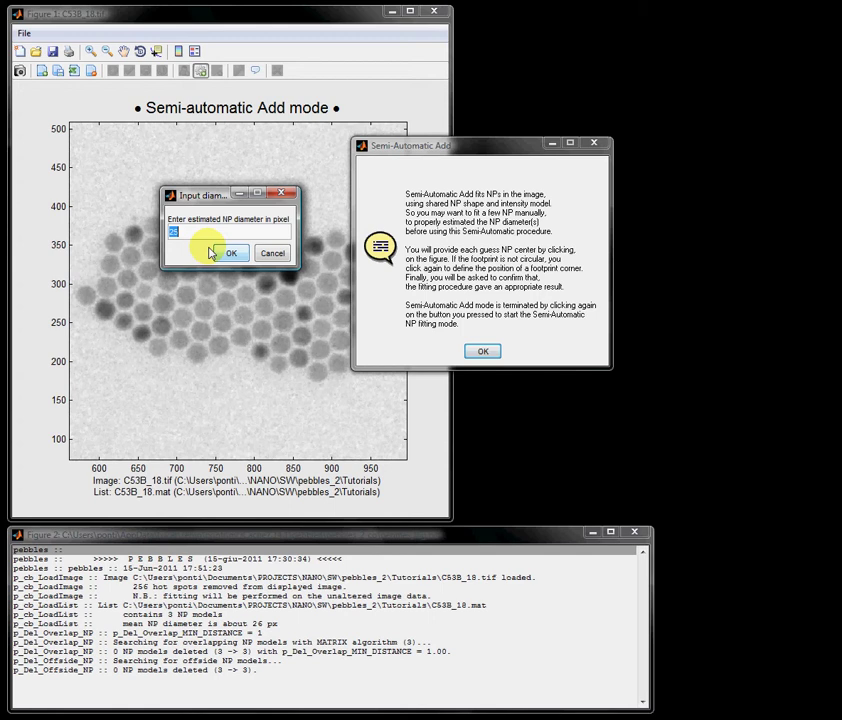
Set a 26-pixel estimated diameter and the Quadratic intensity model, then dismiss the explanation.
text(26)
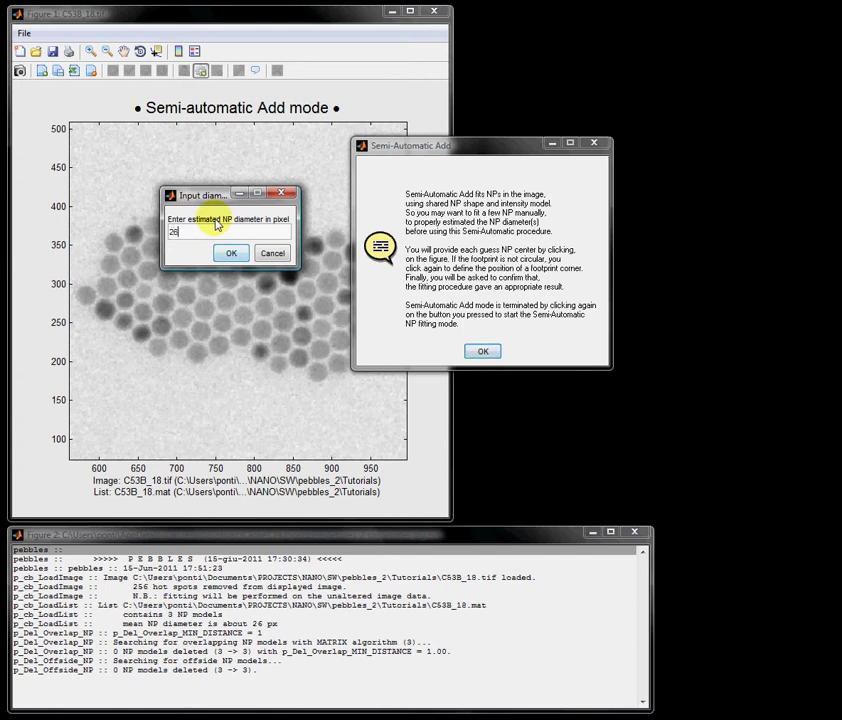
click(229, 255)
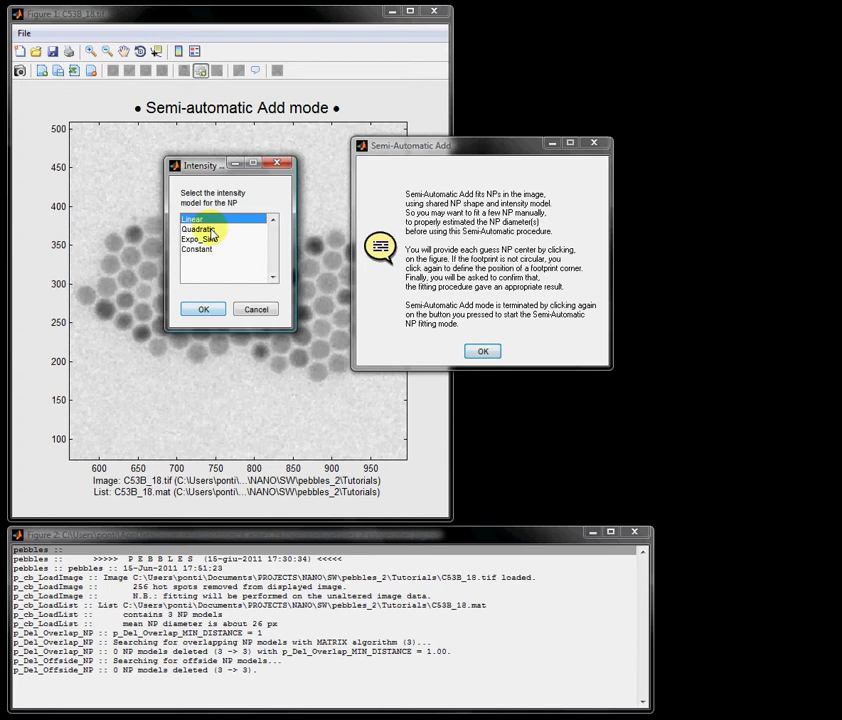
click(212, 230)
click(205, 311)
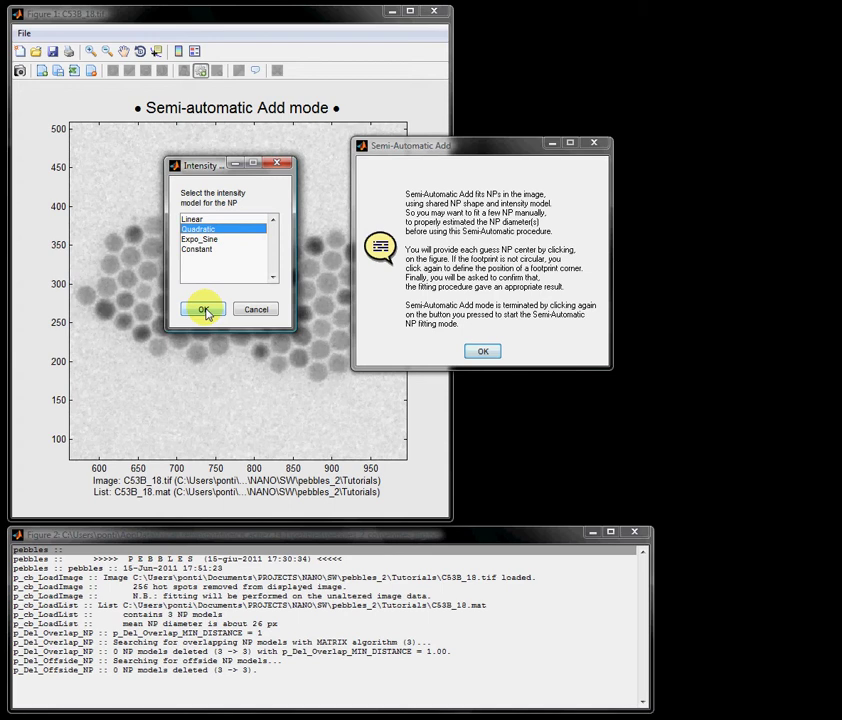
click(203, 311)
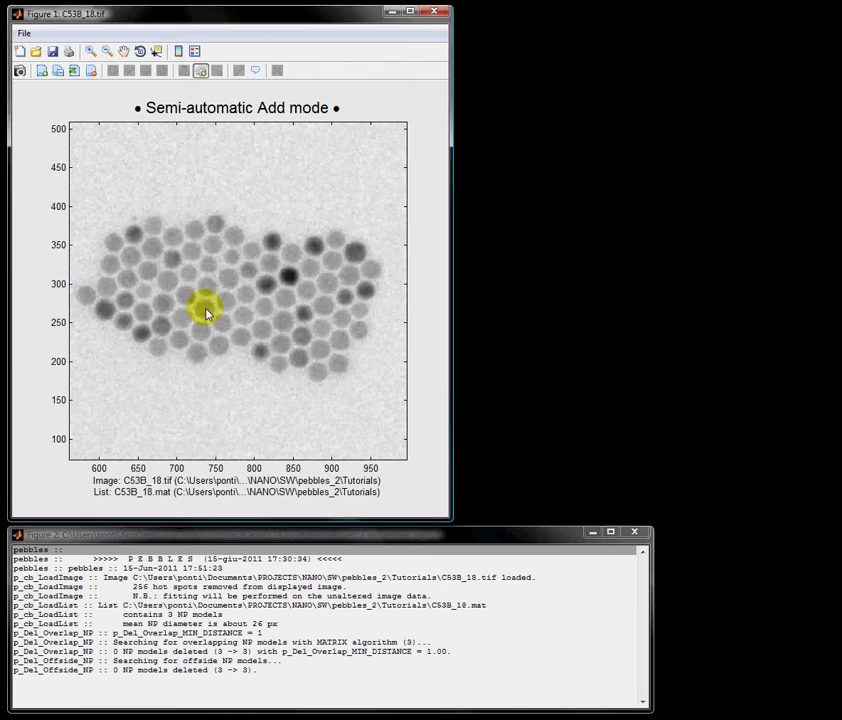
Fit and accept the particles near (723, 369) and the dark one near (845, 310).
click(196, 233)
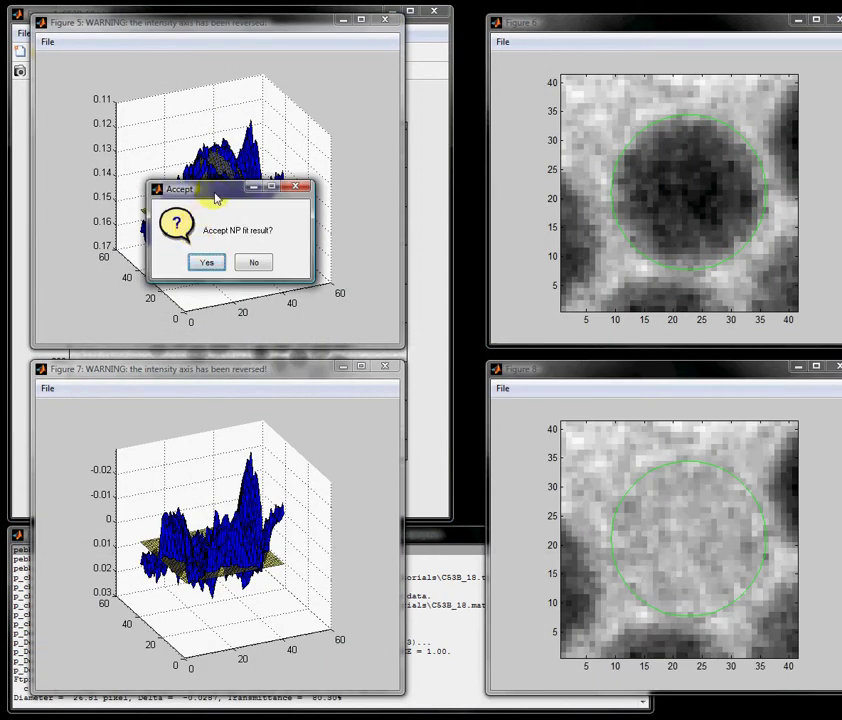
drag(214, 190, 432, 322)
click(419, 390)
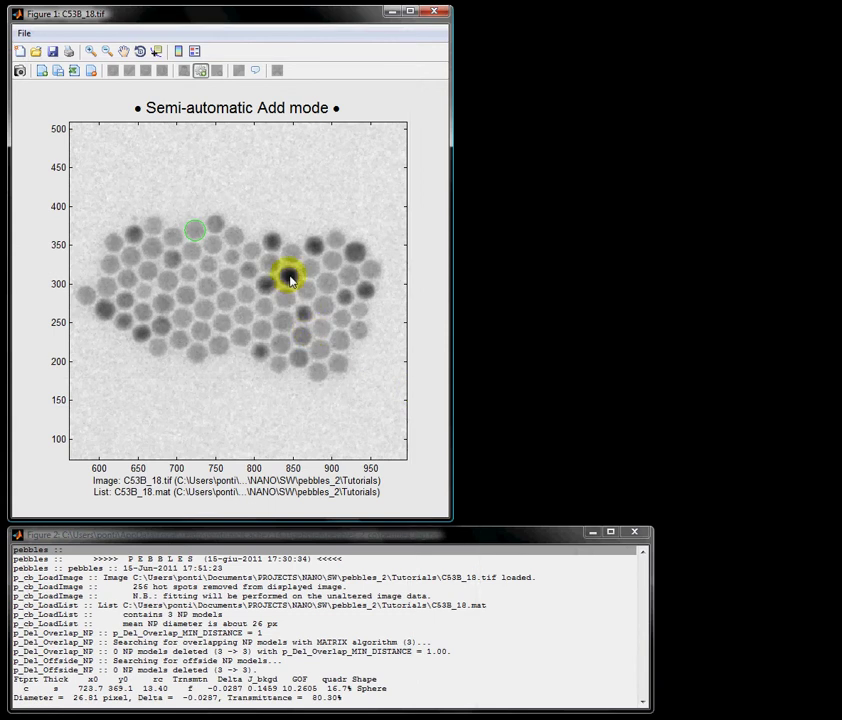
click(289, 281)
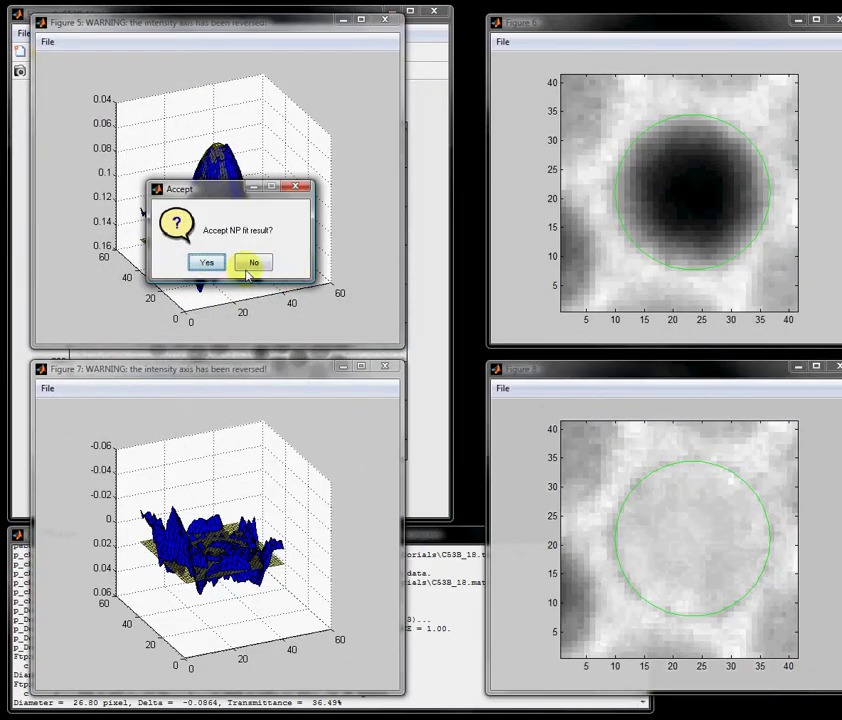
click(210, 264)
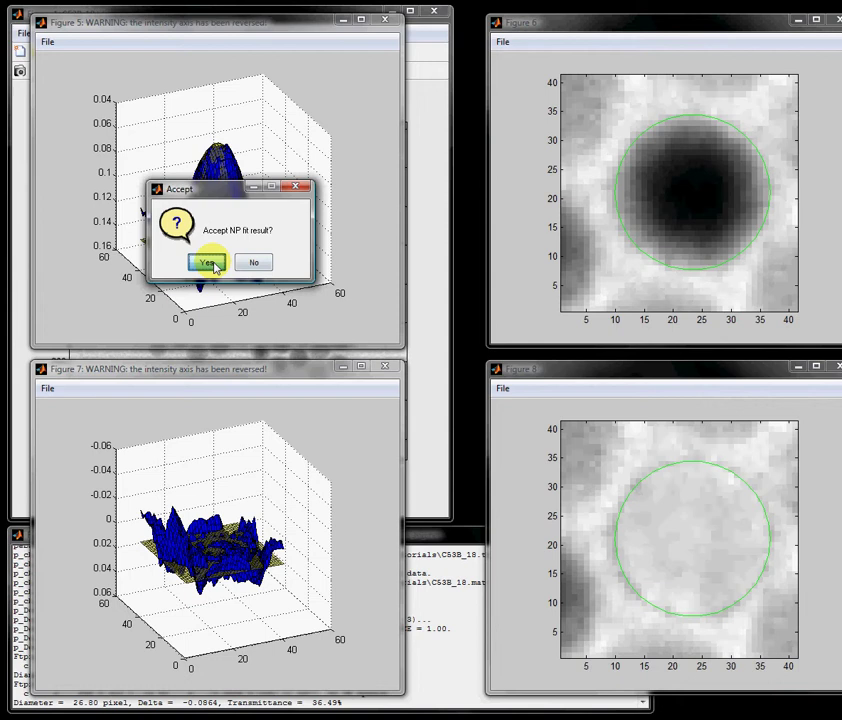
Fit and accept three more particles near (763, 278), (910, 227) and (655, 236).
click(222, 309)
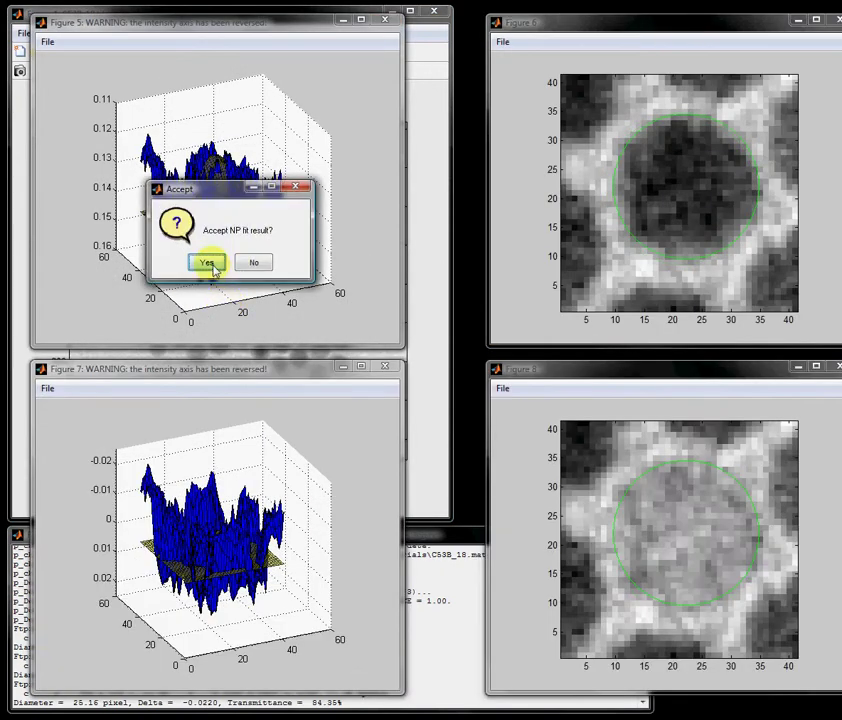
click(207, 262)
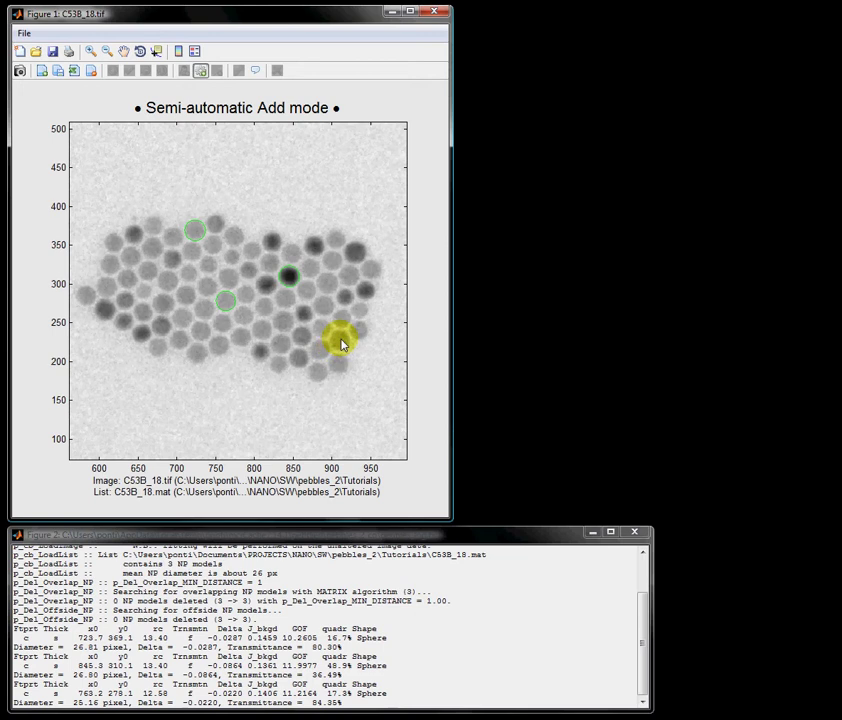
click(341, 344)
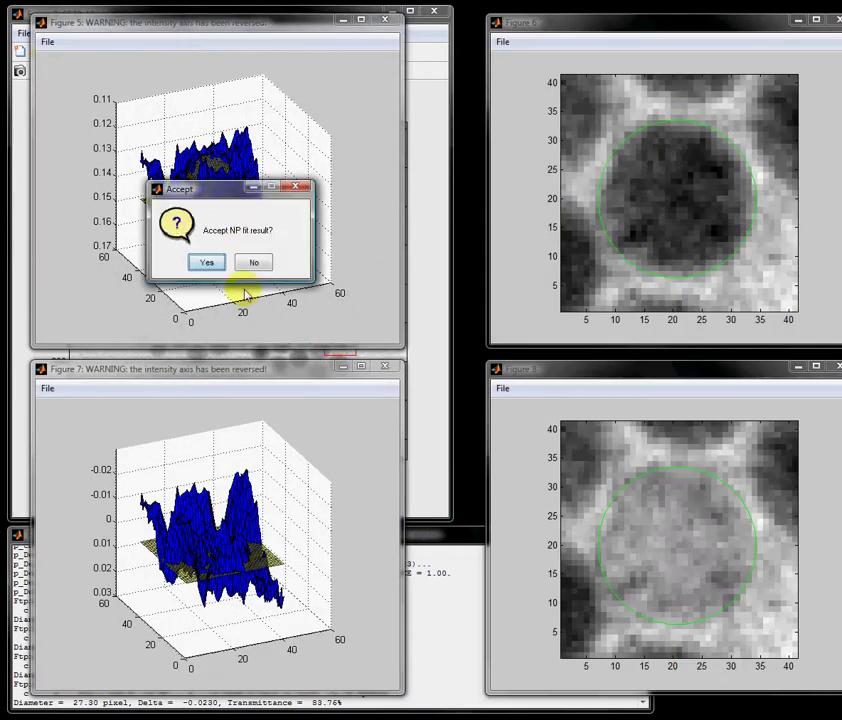
click(207, 263)
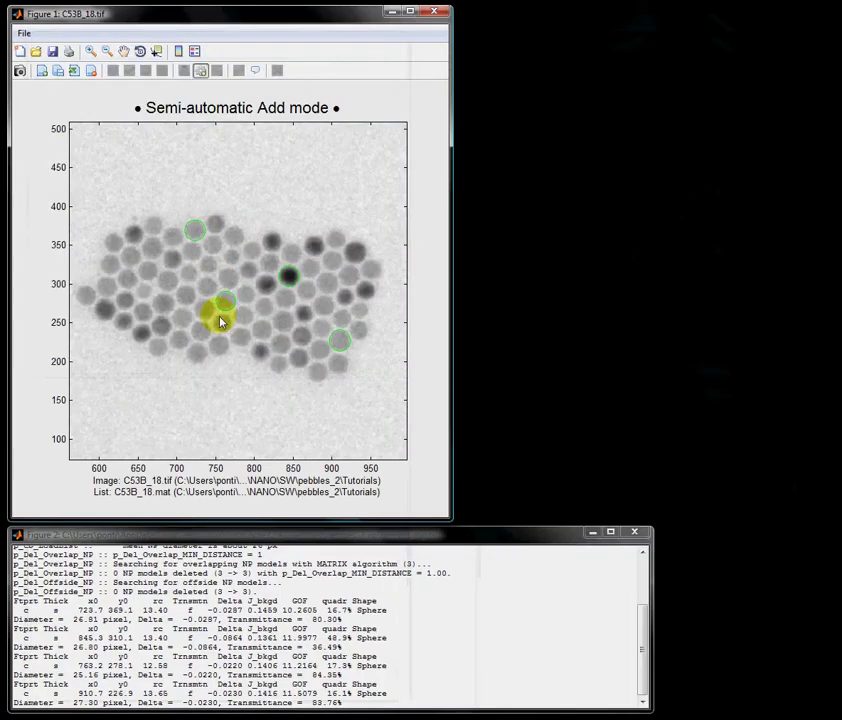
click(143, 337)
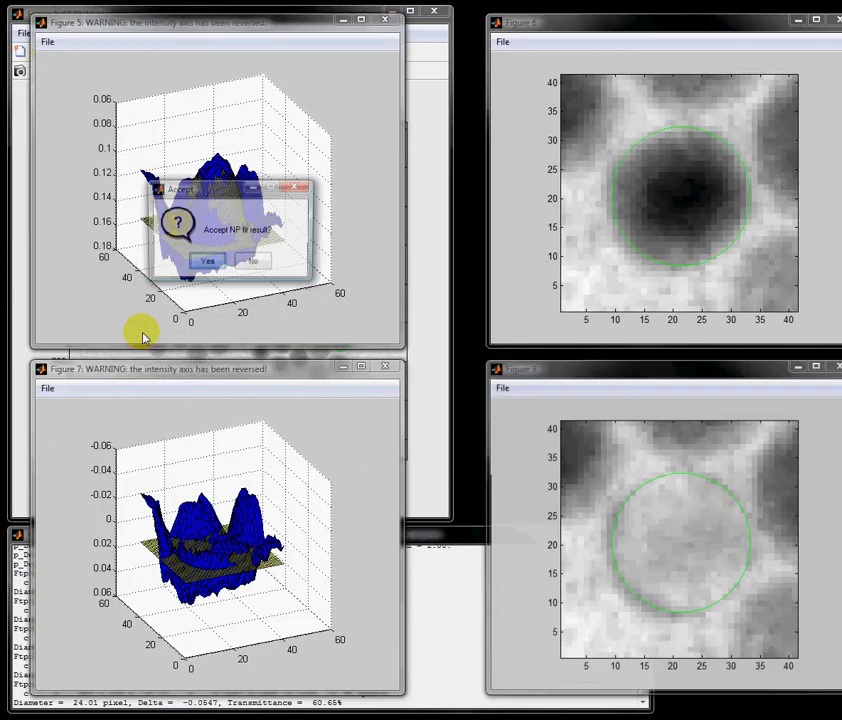
click(206, 263)
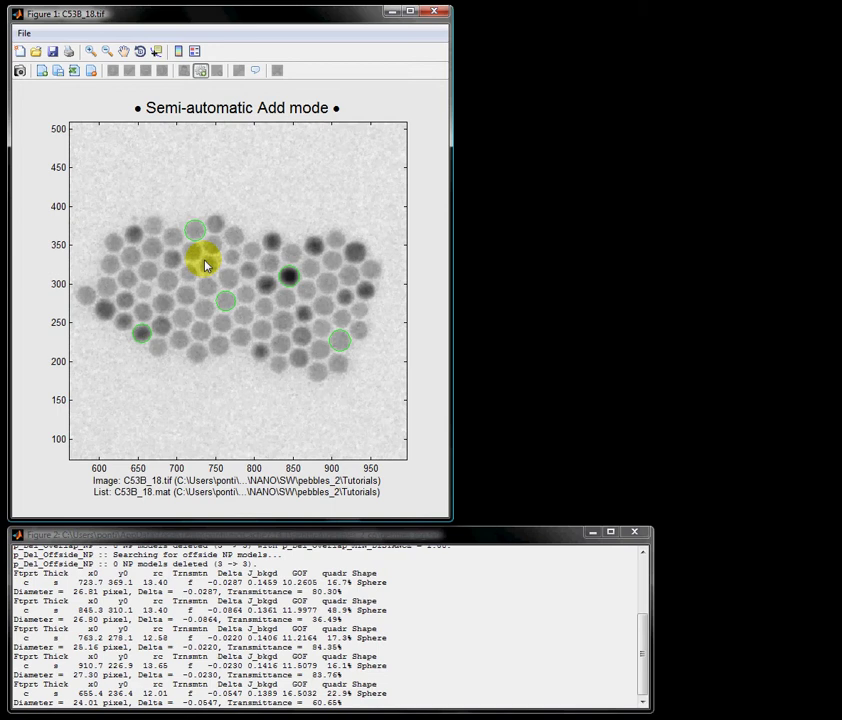
End Add mode and overwrite C53B_18.mat with the 8-model particle list.
click(201, 75)
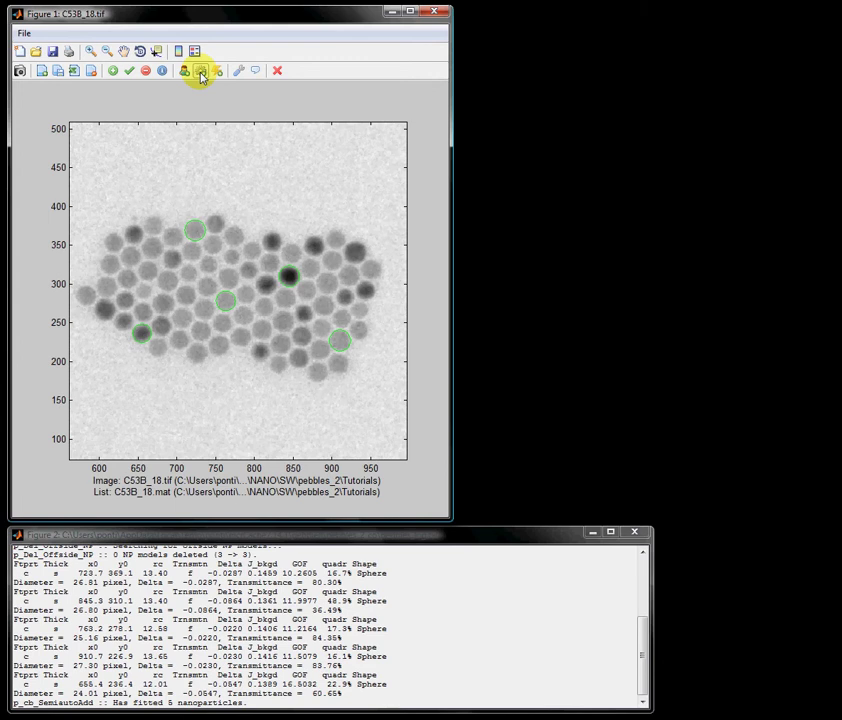
click(58, 72)
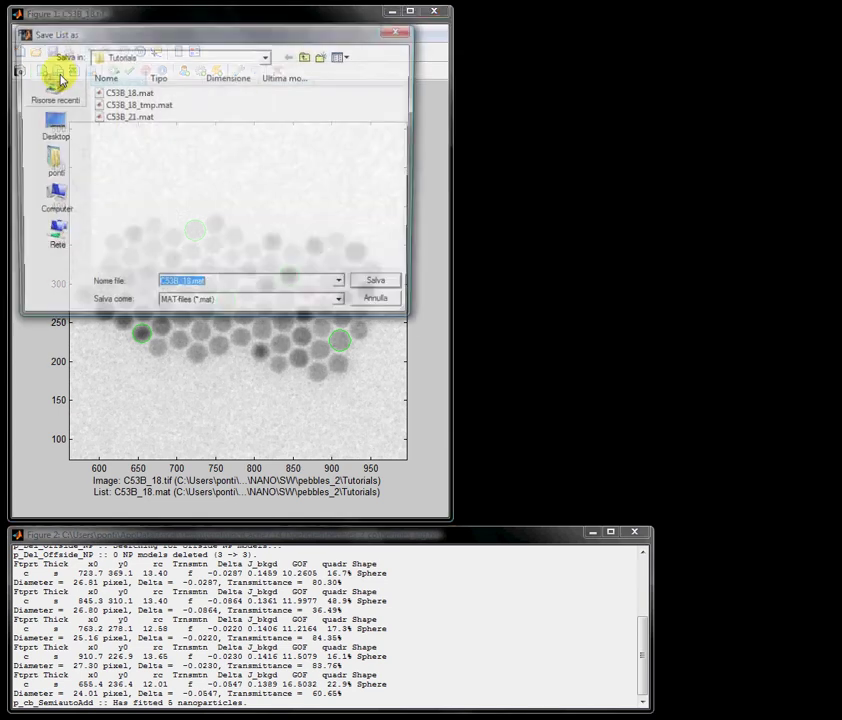
click(372, 288)
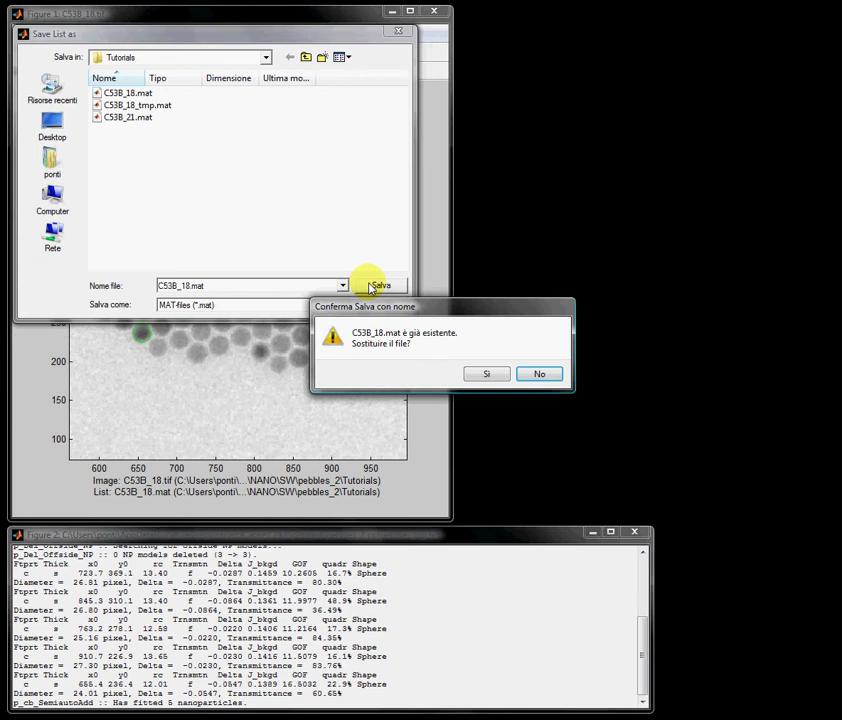
click(486, 376)
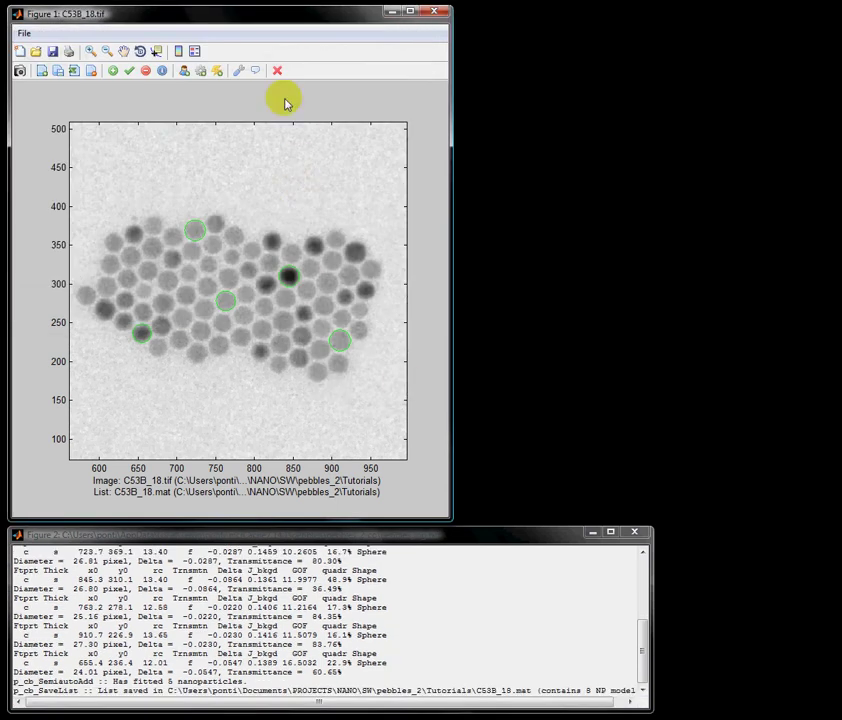
Quit Pebbles without saving and reset the leftover figure to its full original view.
click(277, 72)
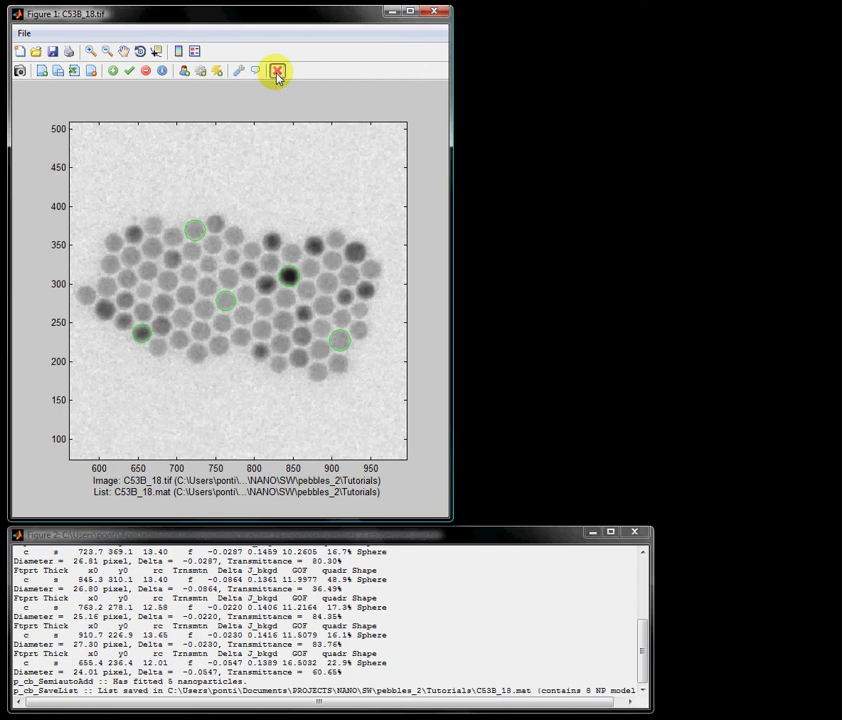
click(224, 264)
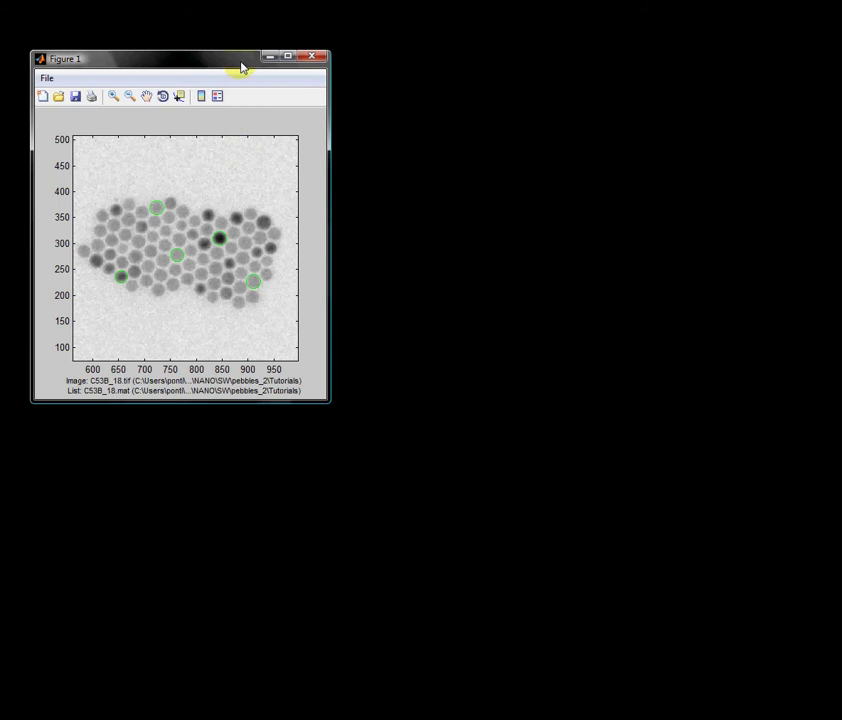
click(114, 98)
right_click(139, 166)
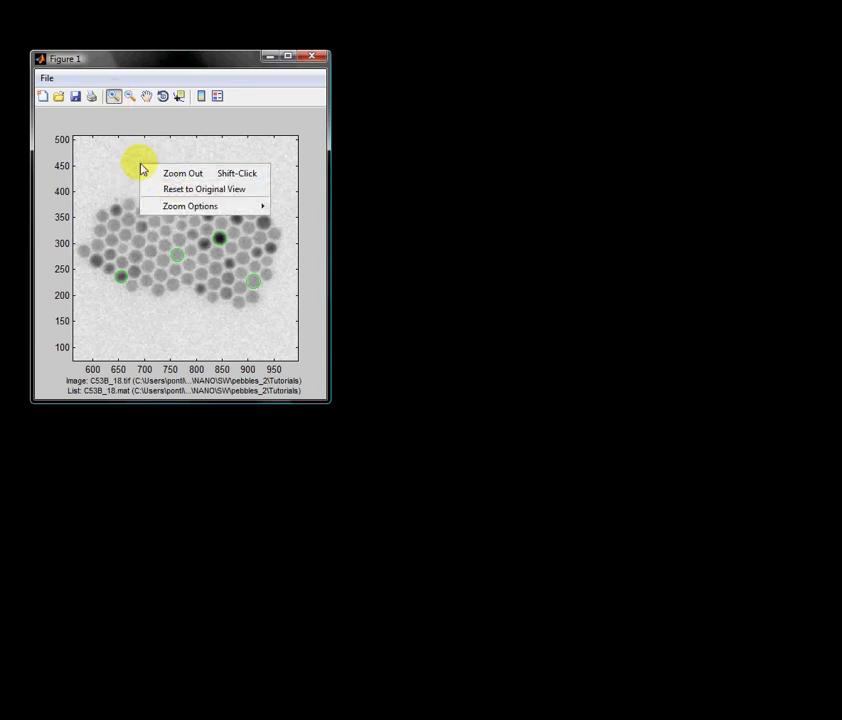
click(190, 190)
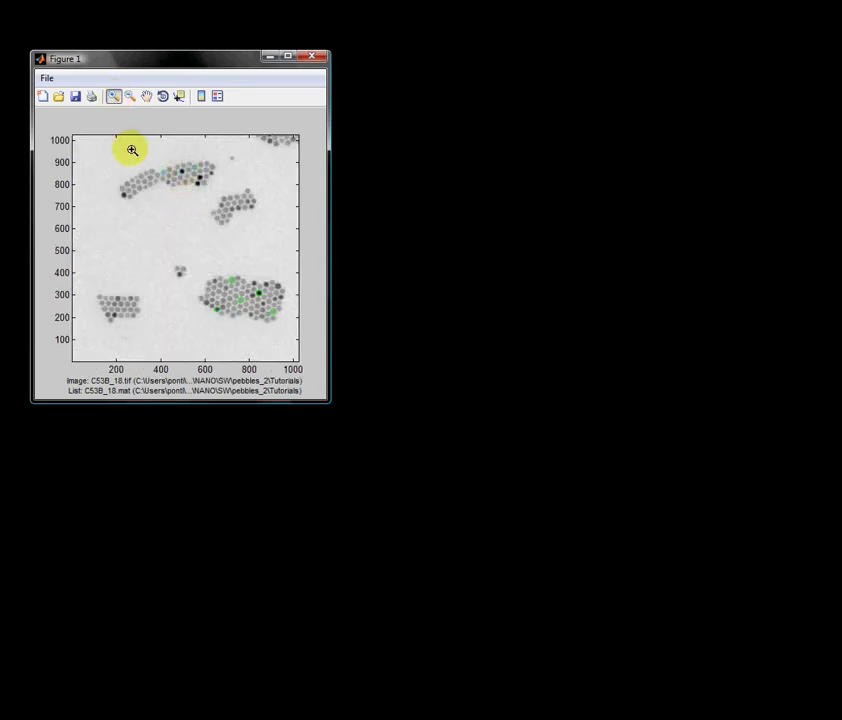